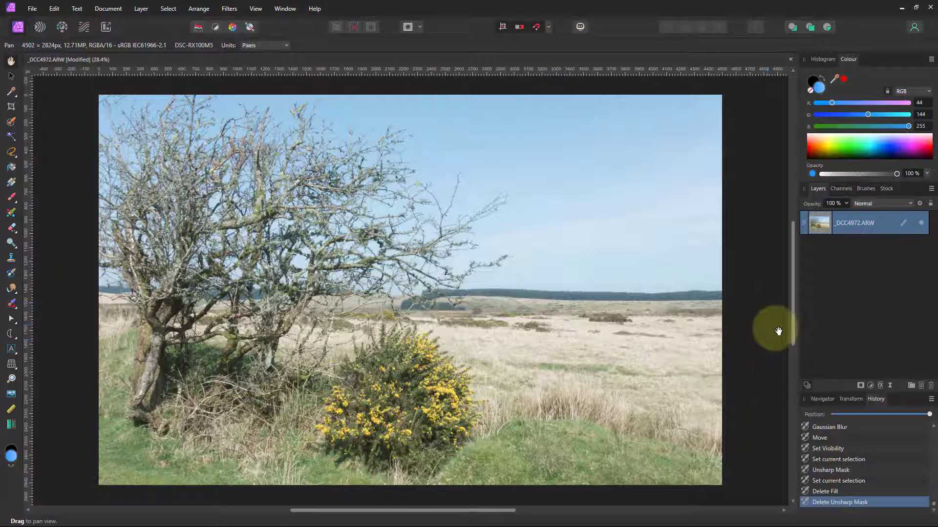
Add a live Hue Range Mask to the photo layer and sample the blue sky as its target hue
click(862, 387)
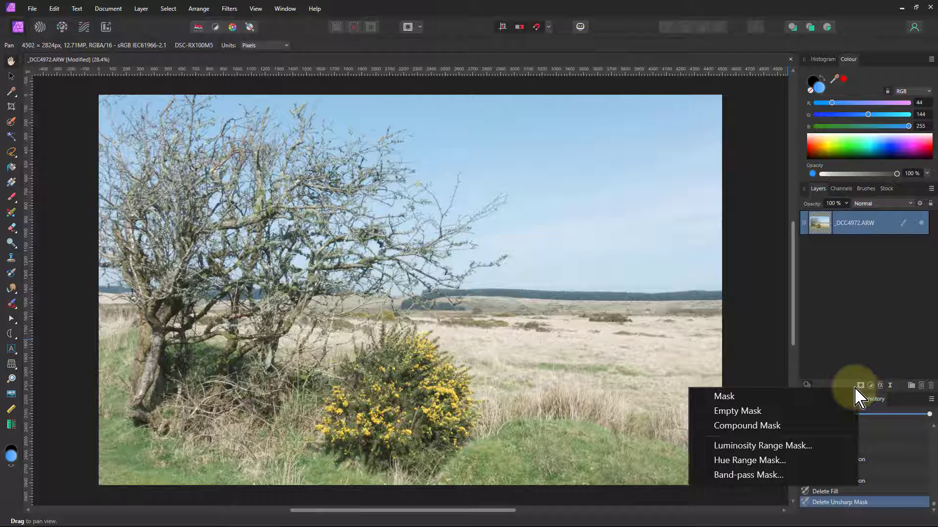
click(757, 461)
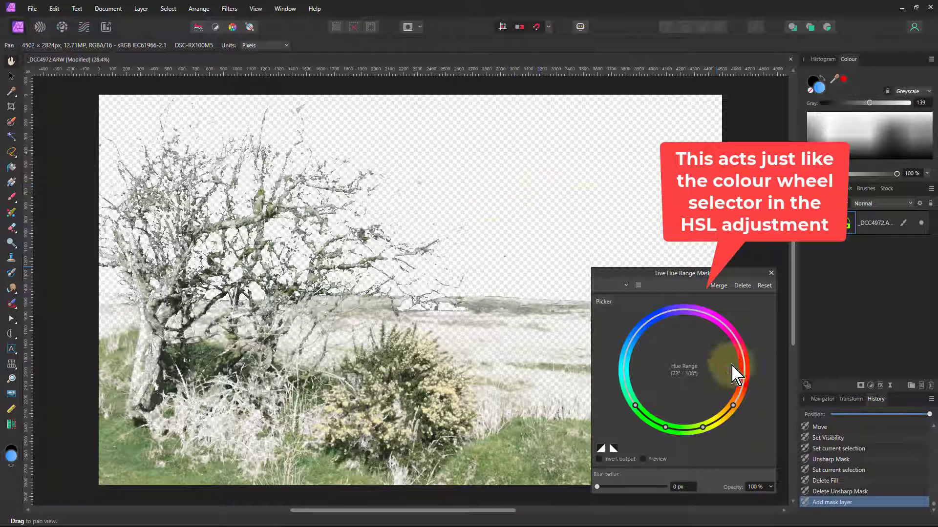
click(605, 303)
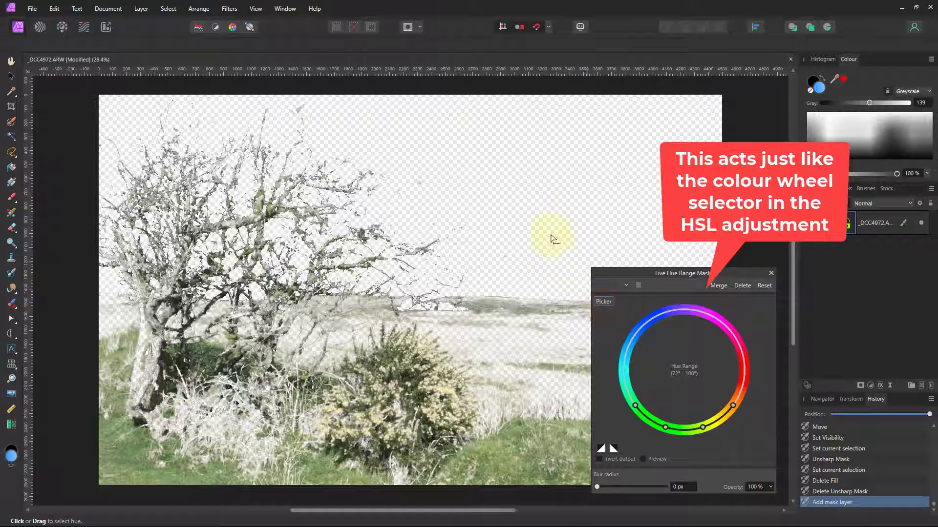
click(537, 193)
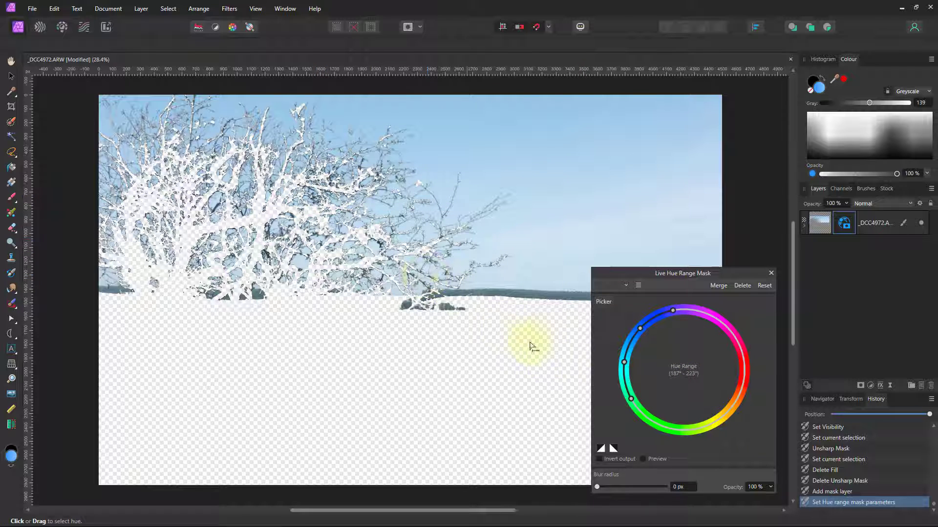
Narrow the hue mask tightly around the sky's light blue by pulling in the falloff at both ends of its range
drag(629, 396, 620, 378)
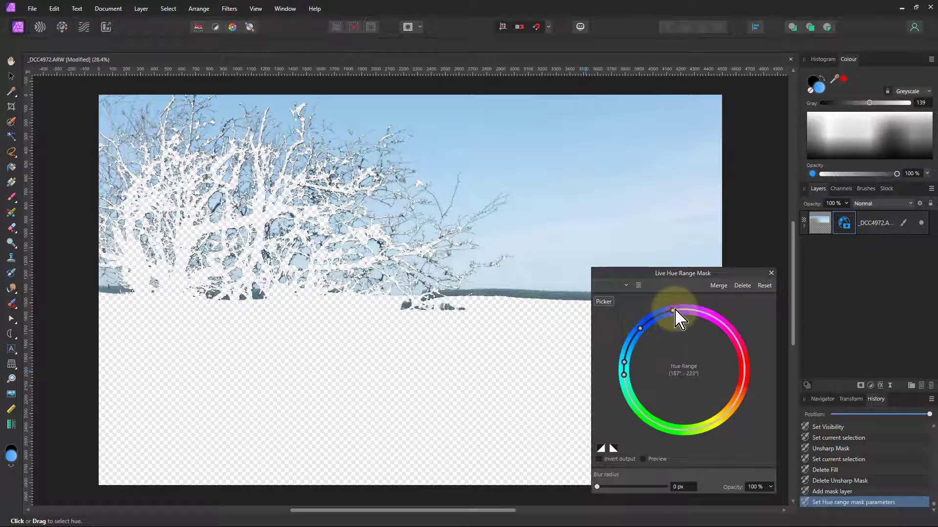
drag(675, 312, 630, 342)
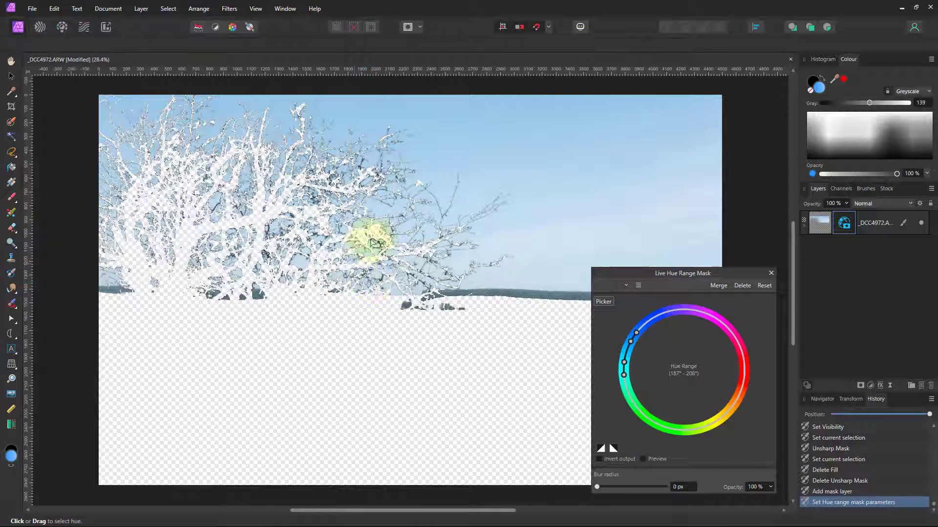
scroll(418, 191, up, 8)
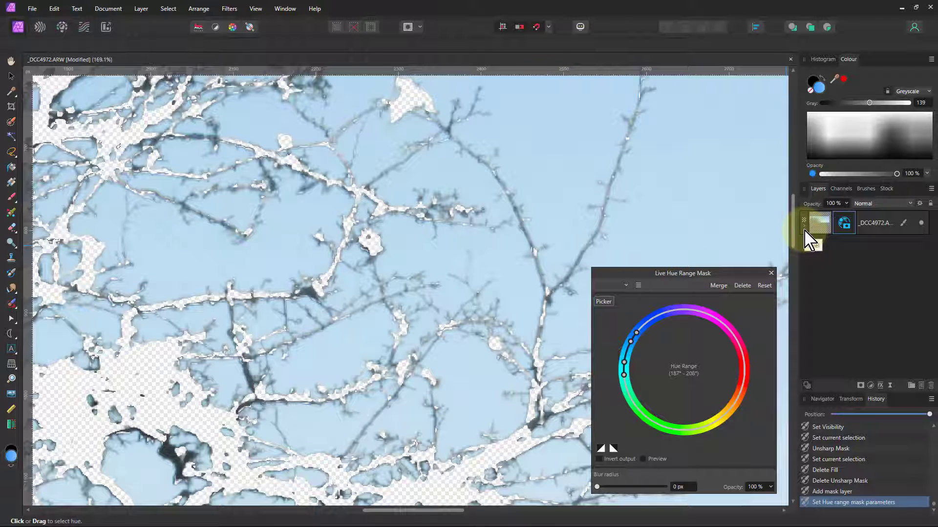
Add a live Luminosity Range Mask to the photo layer alongside the hue mask
click(821, 224)
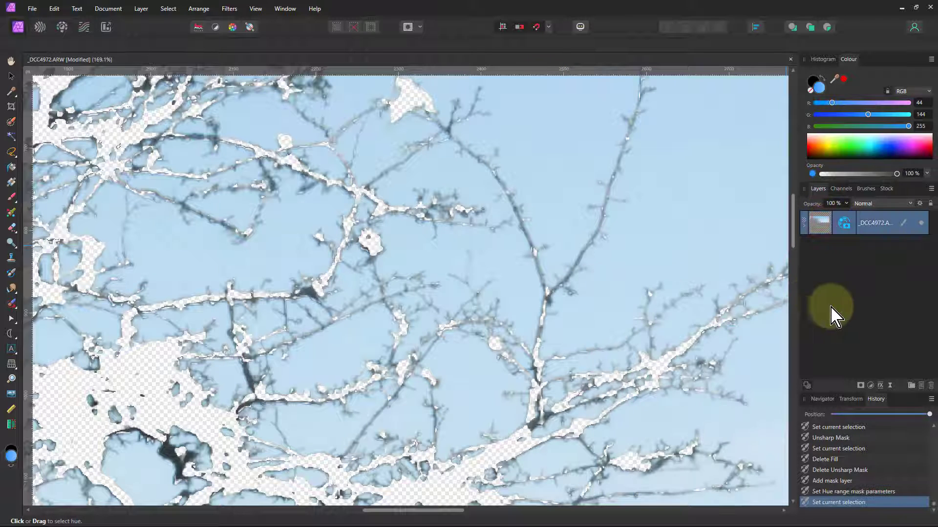
click(861, 386)
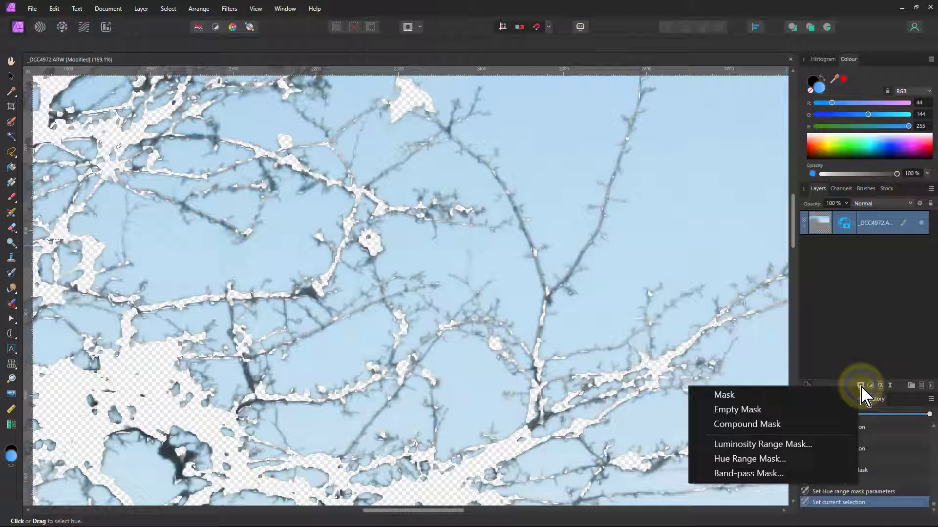
click(774, 445)
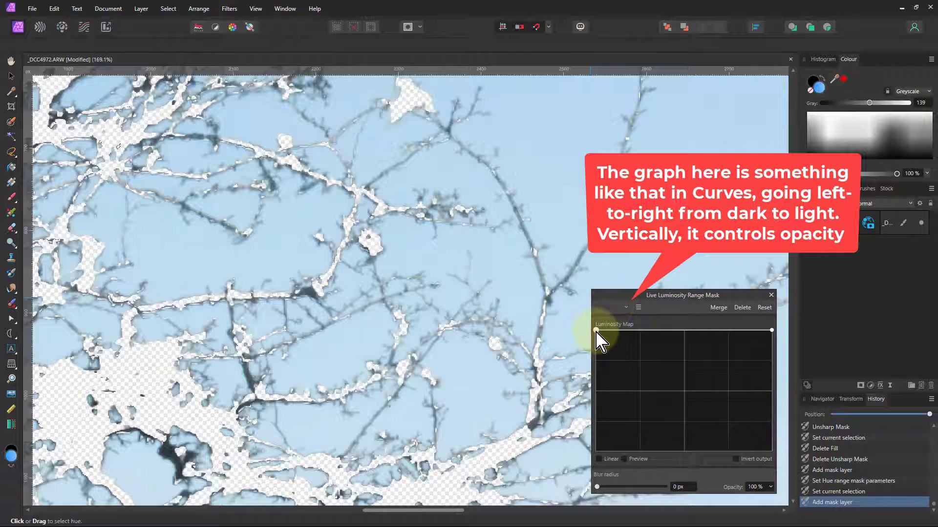
Shape the luminosity map to zero opacity for tones below just past the midpoint, with an added point curving steeply up to full opacity in the highlights
drag(596, 331, 683, 478)
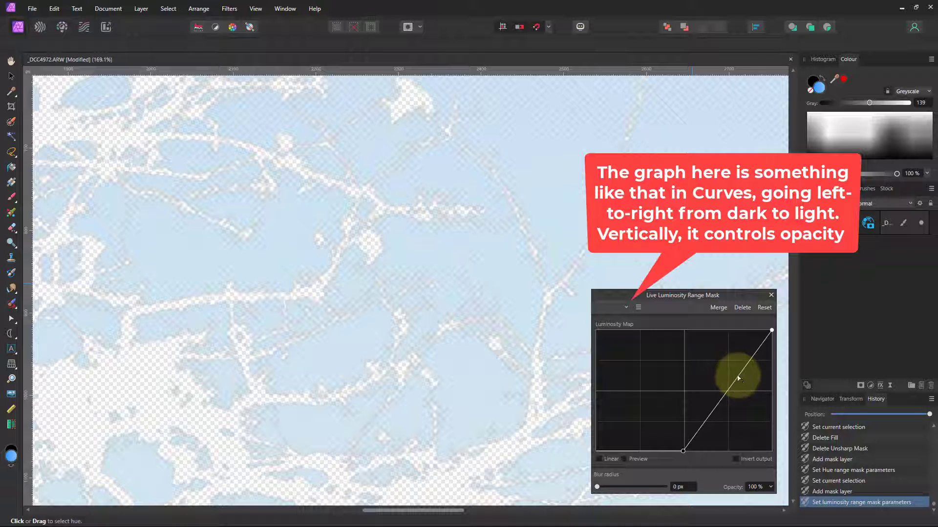
drag(738, 379, 725, 355)
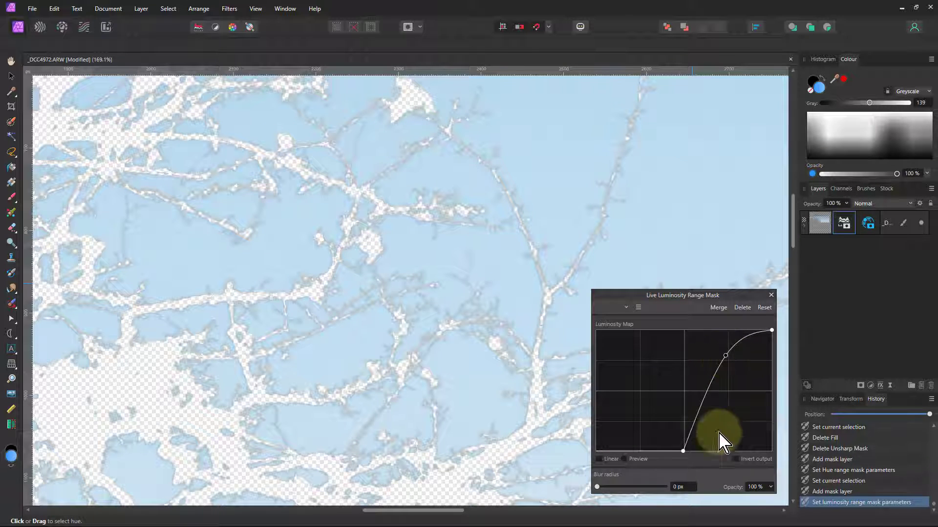
drag(684, 452, 695, 452)
mouse_move(725, 356)
mouse_down()
mouse_move(736, 364)
mouse_move(732, 354)
mouse_up()
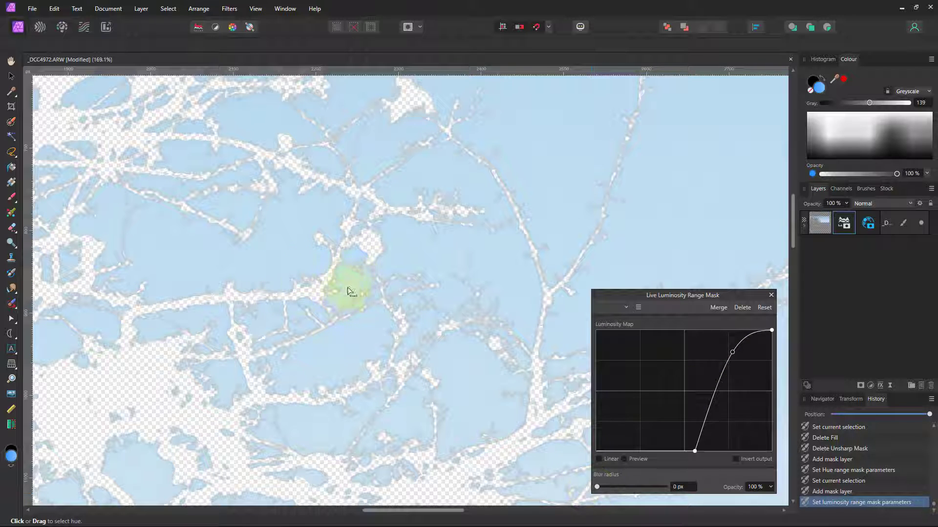
scroll(364, 248, up, 8)
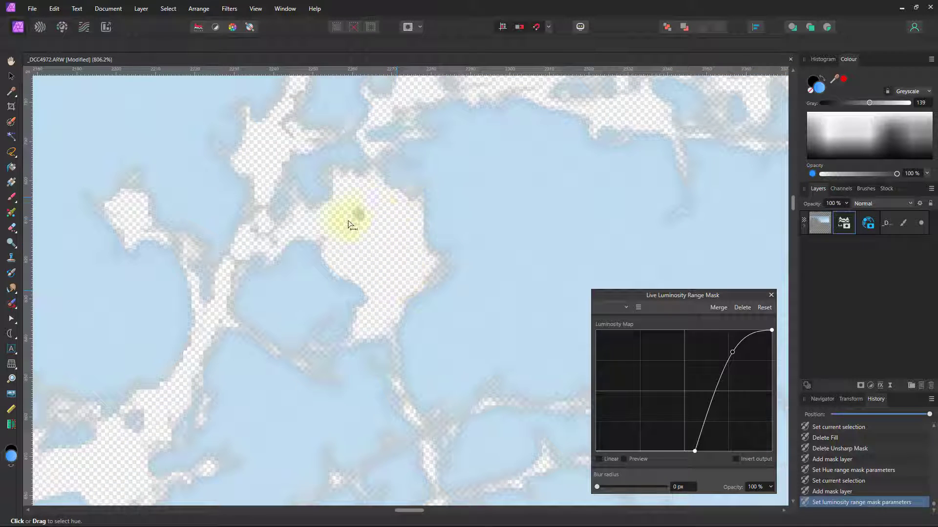
scroll(207, 256, down, 2)
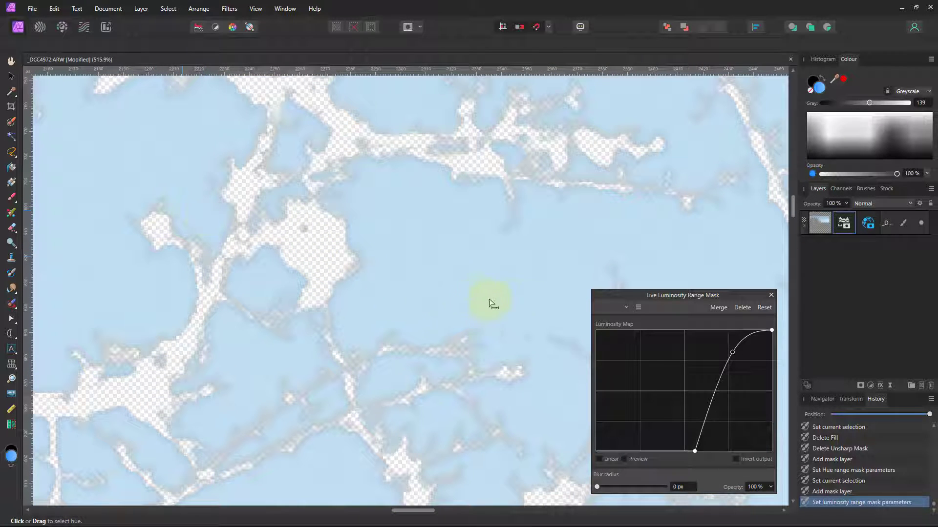
Add a live Gaussian Blur filter with a 0.3 px radius above the masked photo layer
click(816, 227)
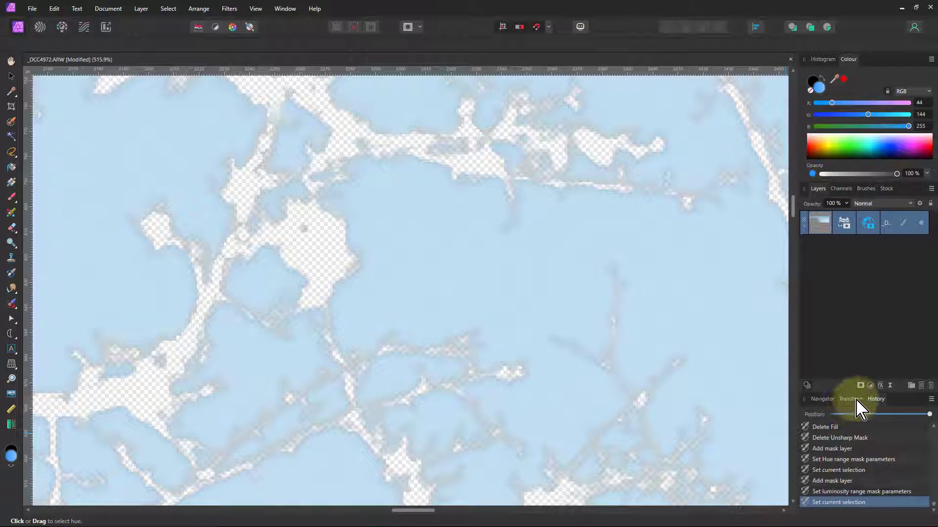
click(890, 386)
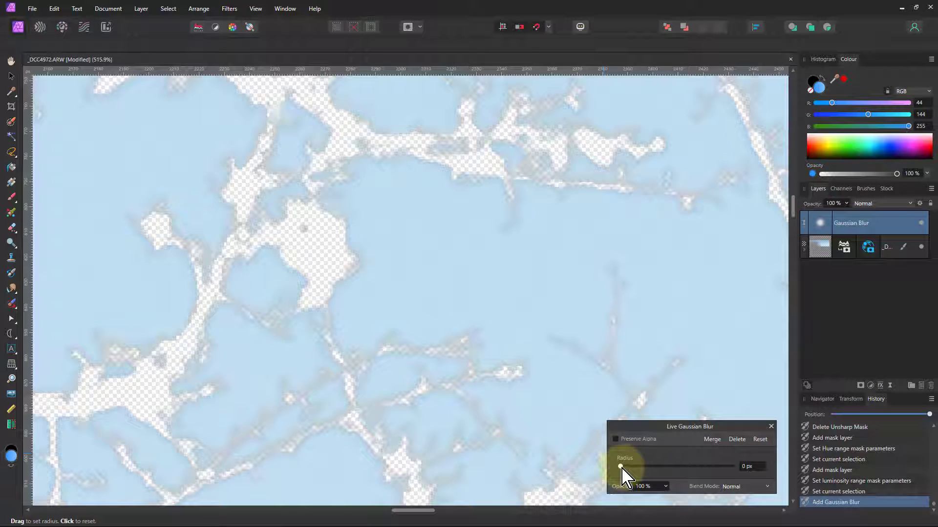
drag(621, 469, 624, 470)
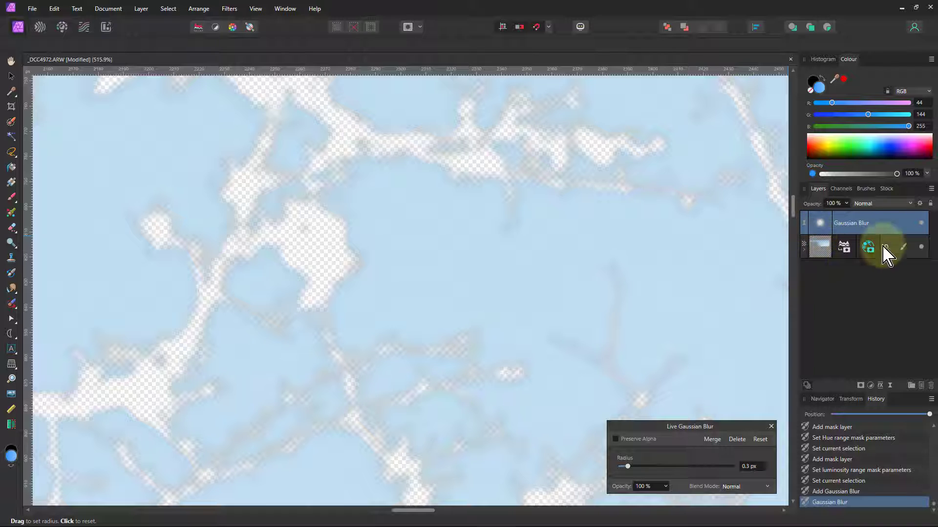
Move the Gaussian Blur, Hue Range Mask and Luminosity Range Mask out into separate layers beneath the photo, in that order
click(804, 250)
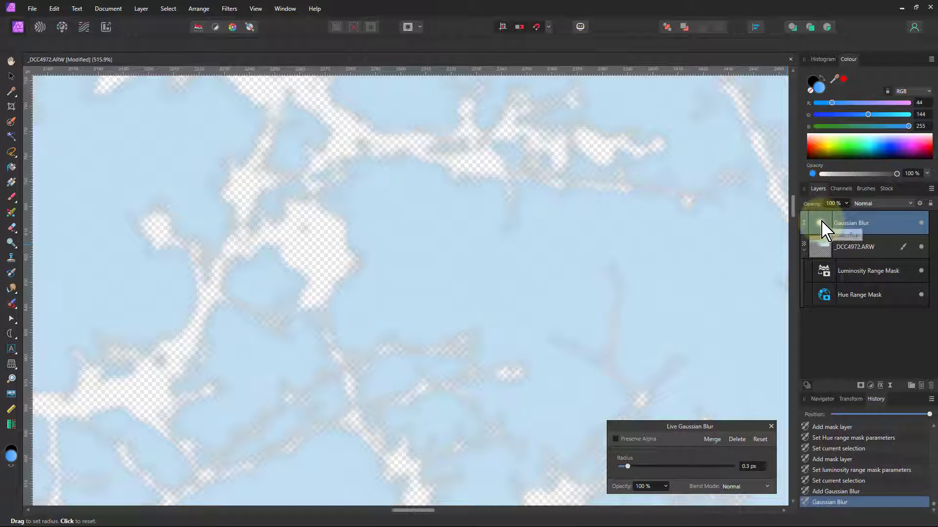
drag(822, 227, 829, 335)
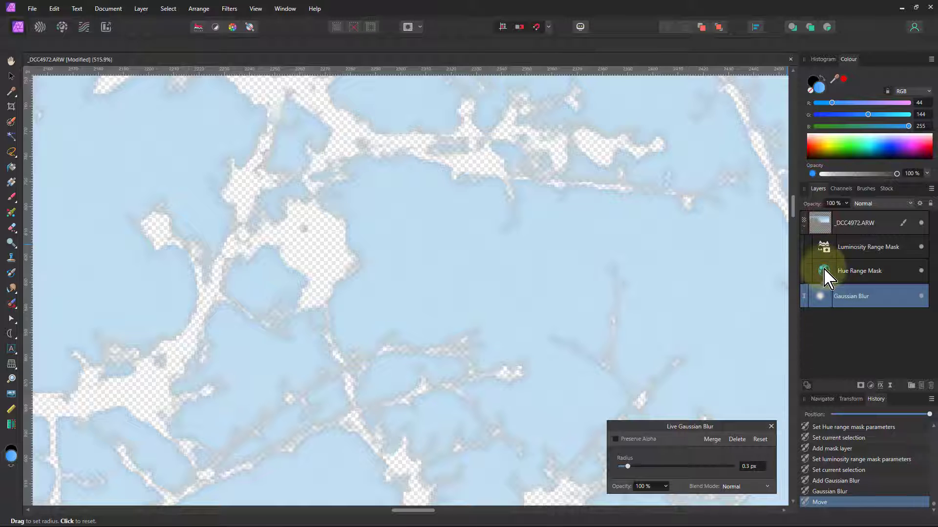
drag(823, 278, 827, 342)
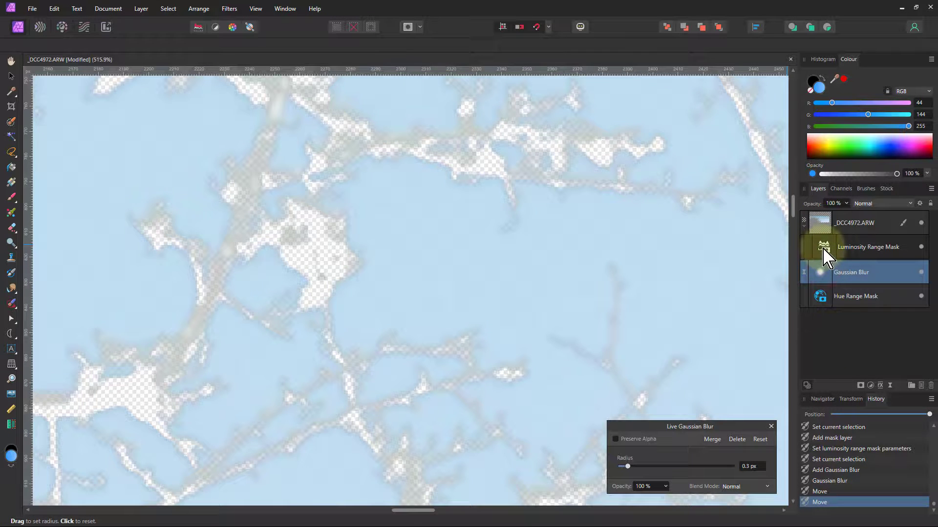
drag(824, 247, 826, 323)
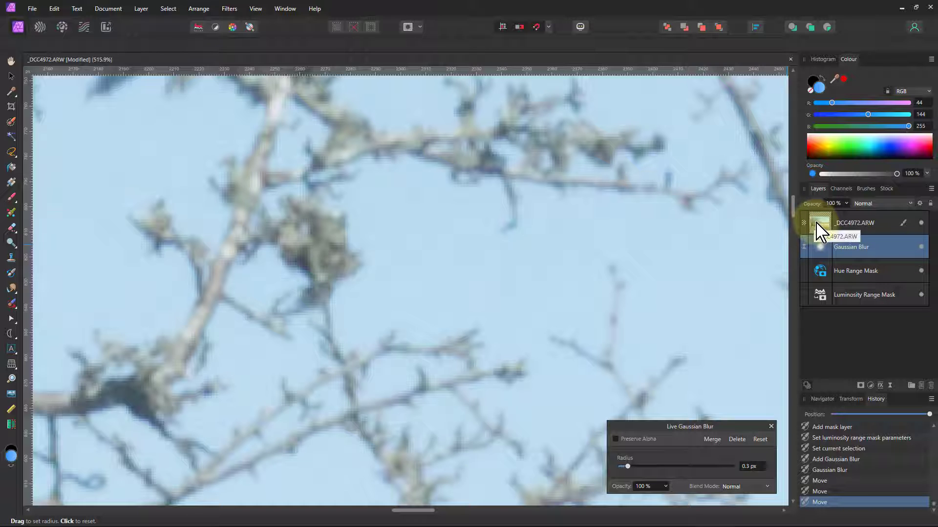
key(ctrl+1)
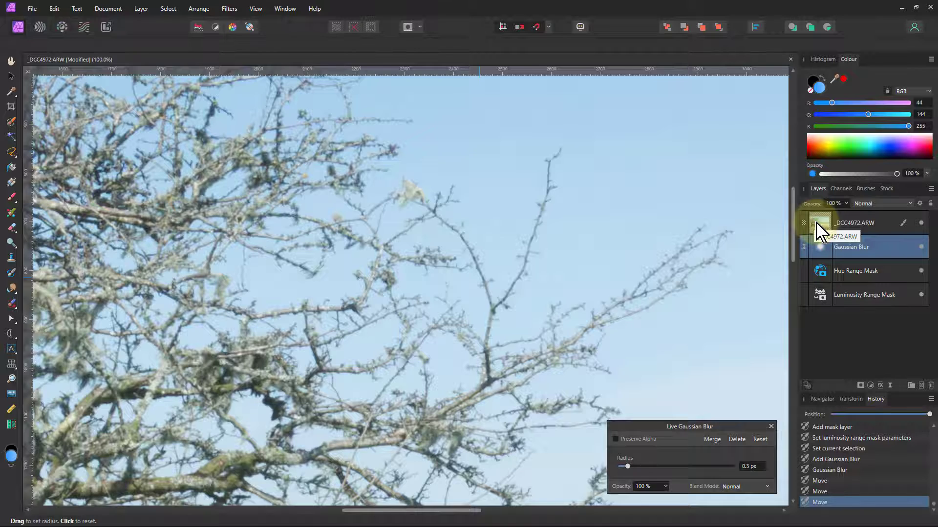
key(ctrl+0)
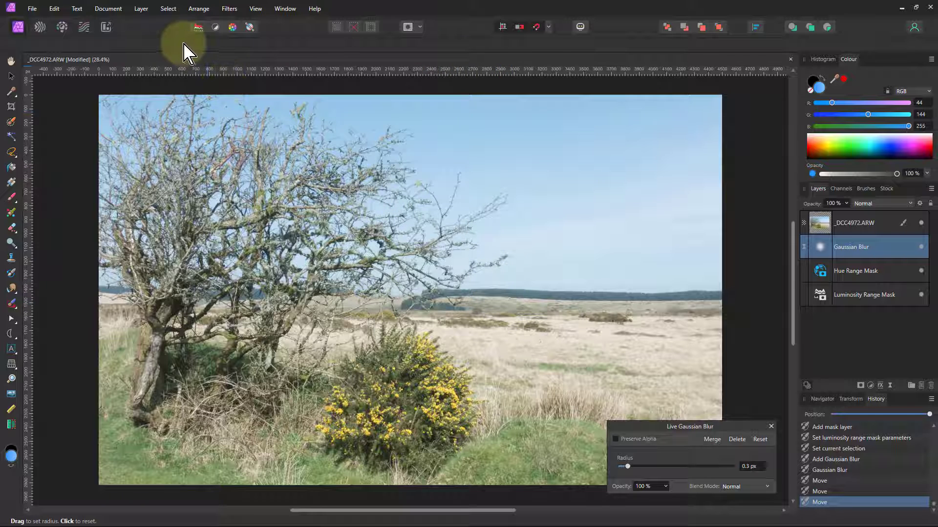
Create a new blue fill layer and place it above the photo layer
click(140, 8)
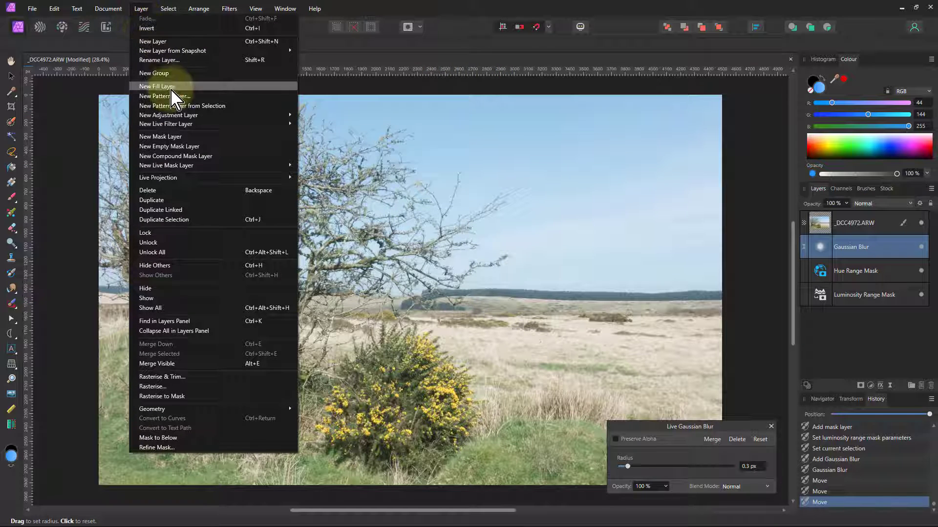
click(157, 86)
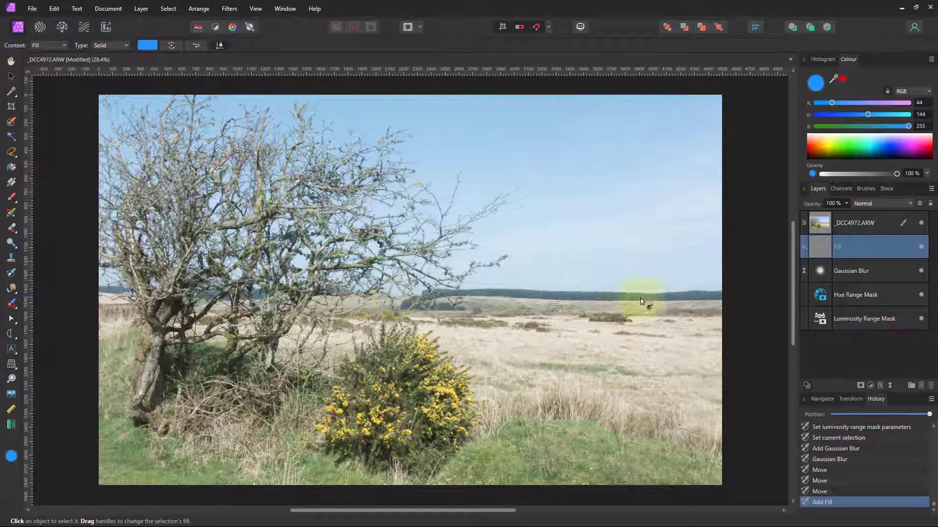
drag(823, 244, 822, 208)
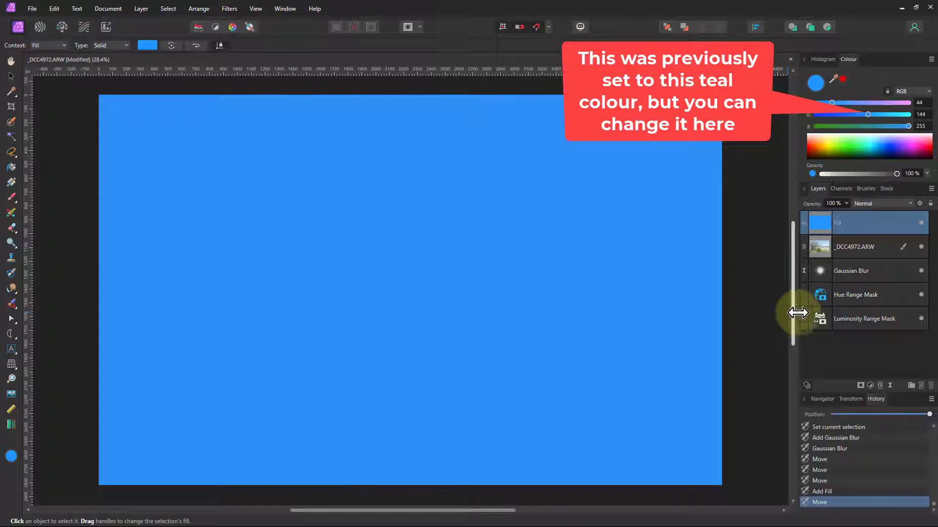
Attach the Hue Range Mask, Luminosity Range Mask and Gaussian Blur to the fill layer, and expand it
drag(815, 295, 824, 226)
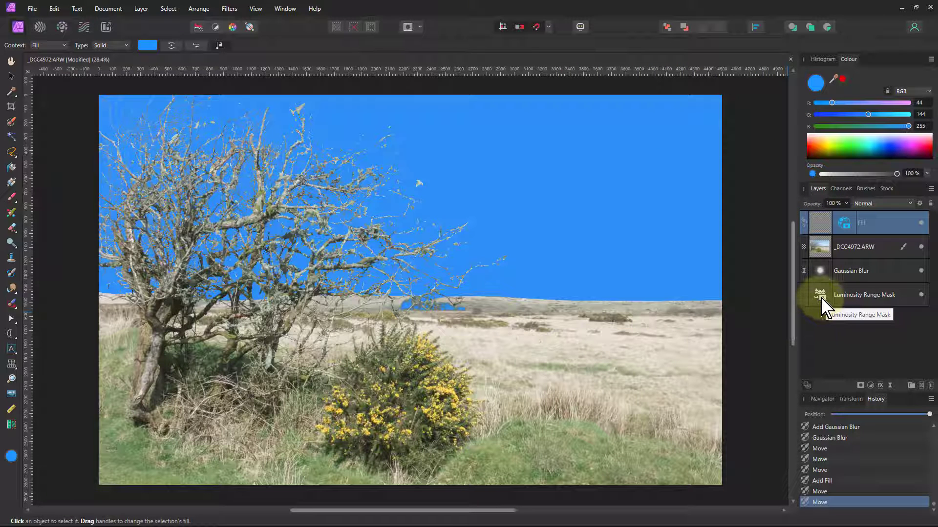
drag(824, 307, 823, 227)
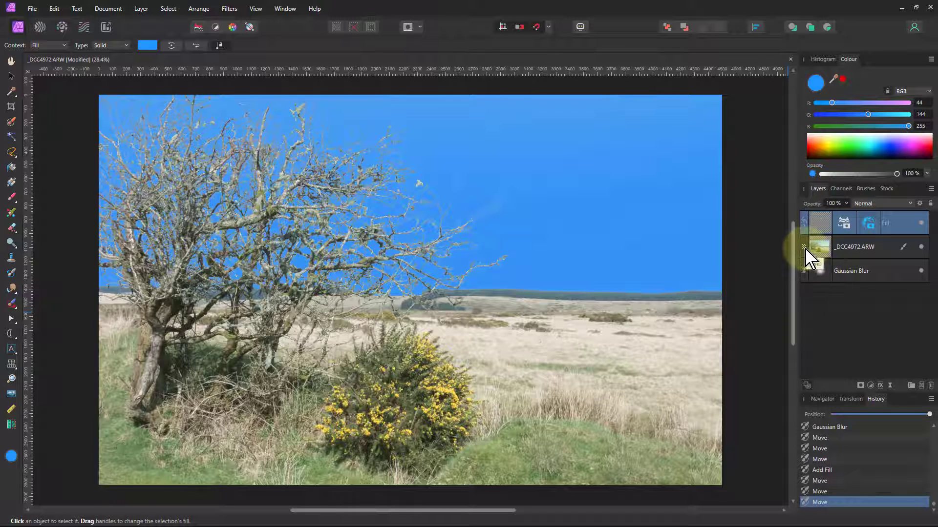
drag(823, 270, 821, 221)
click(804, 228)
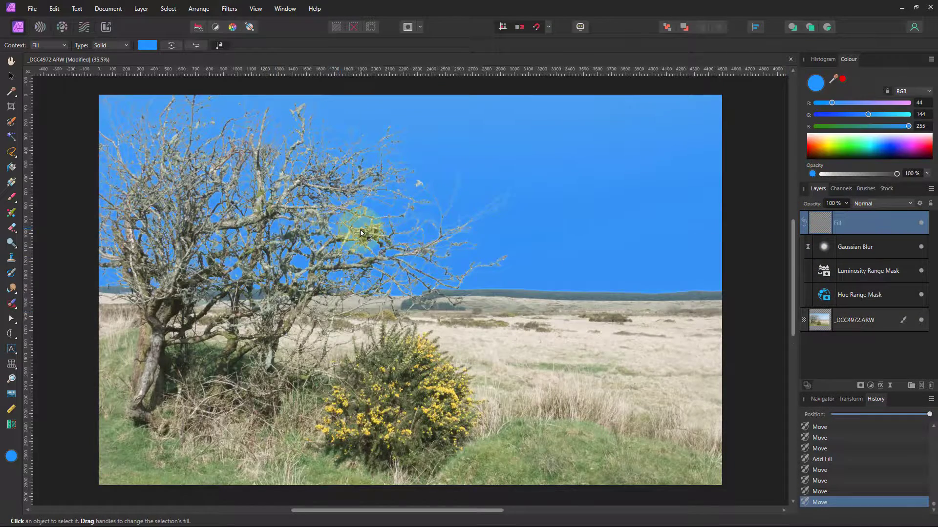
Try larger Gaussian Blur radii of 0.8 and 0.5 px on the fill's mask edges, and settle on 0.2 px
scroll(359, 232, up, 6)
scroll(360, 233, up, 1)
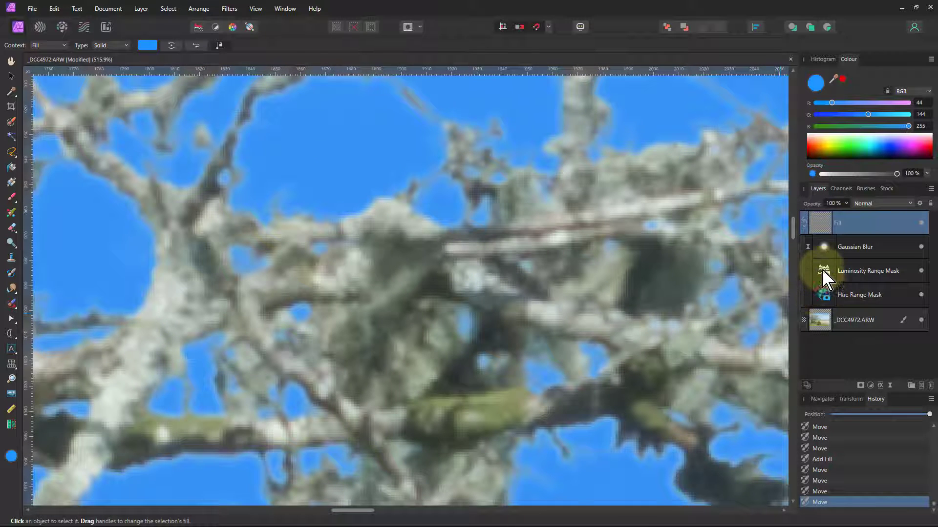
click(824, 247)
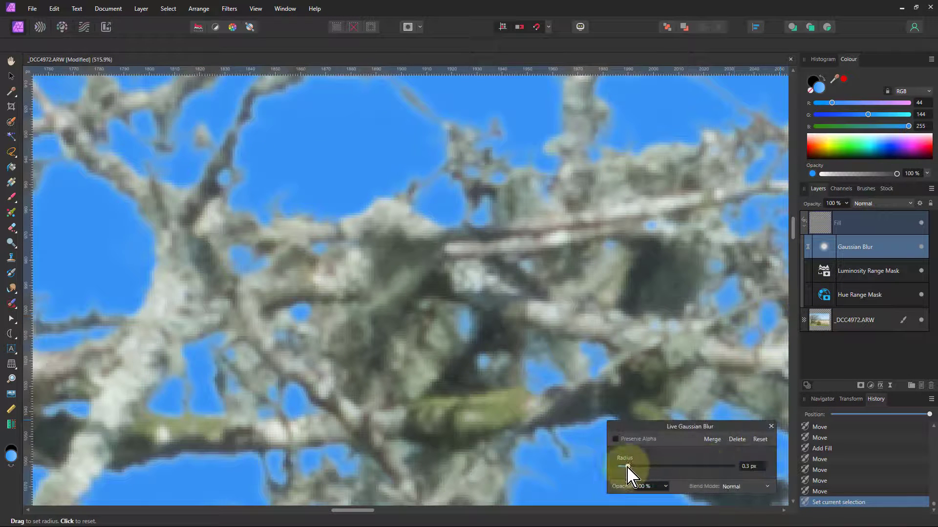
mouse_move(628, 467)
mouse_down()
mouse_move(660, 468)
mouse_move(641, 467)
mouse_up()
scroll(368, 198, up, 5)
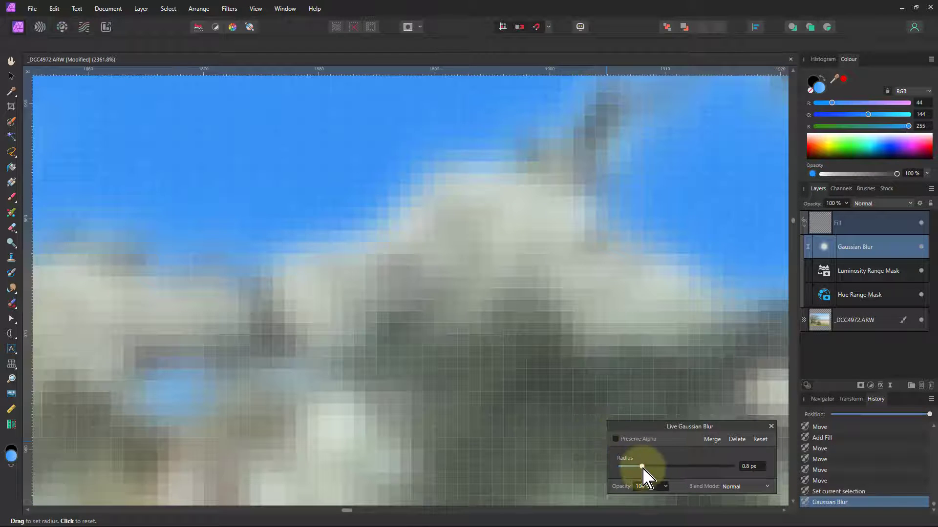
drag(641, 467, 630, 468)
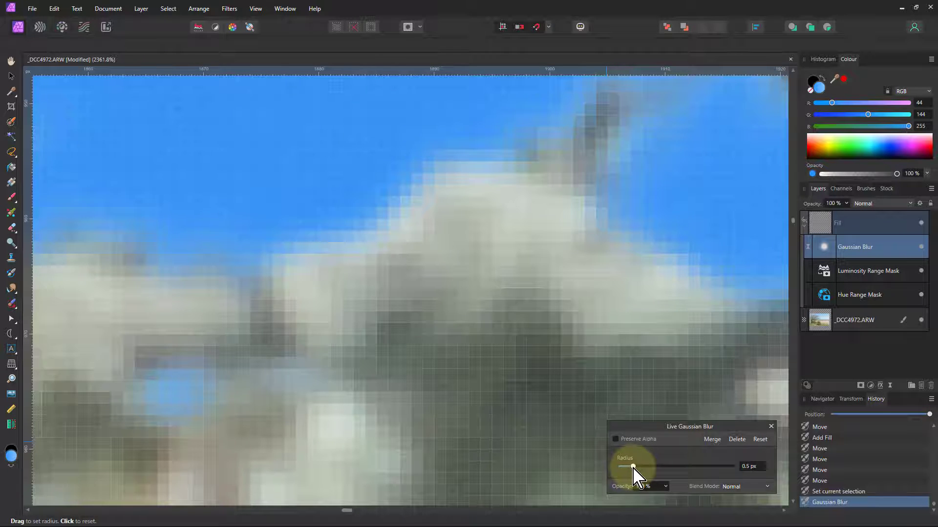
mouse_move(633, 468)
mouse_down()
mouse_move(657, 467)
mouse_move(595, 467)
mouse_move(626, 467)
mouse_up()
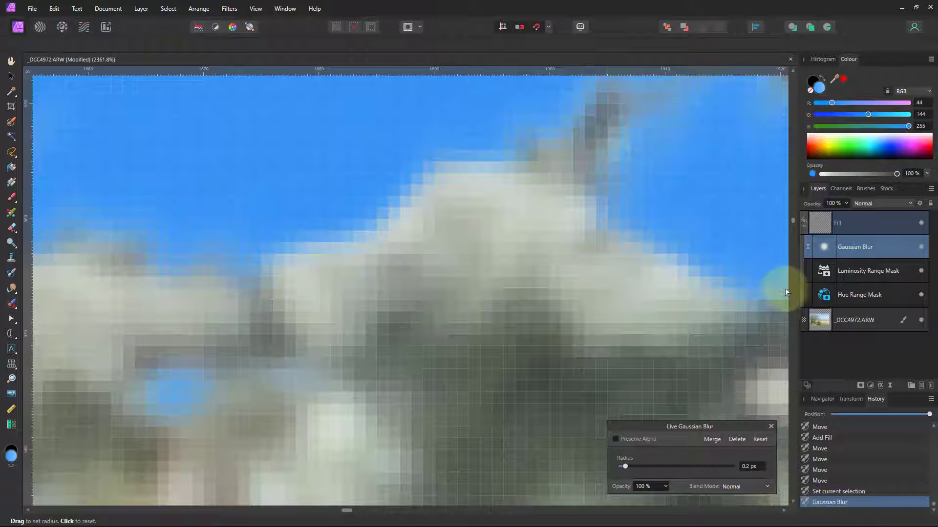
Draw a vertical linear gradient on the Fill layer from the photo's upper edge down to the horizon
click(826, 219)
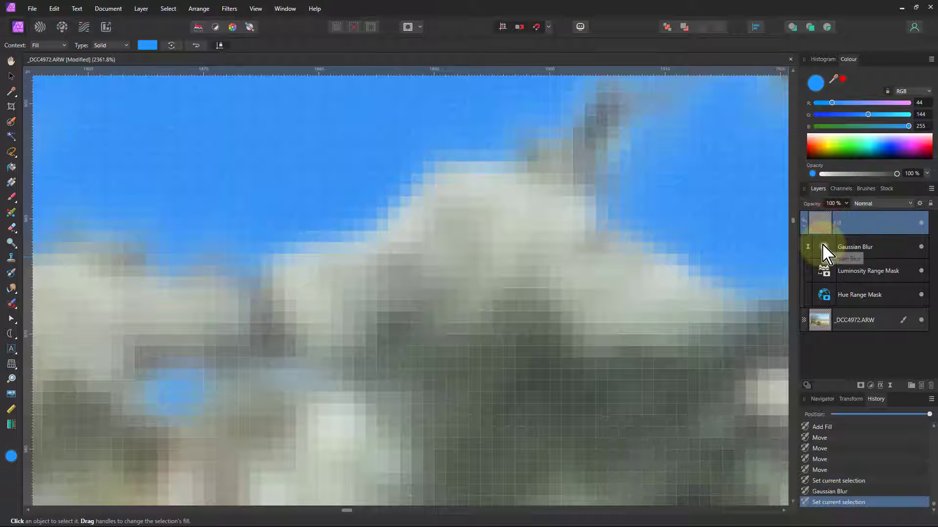
key(ctrl+0)
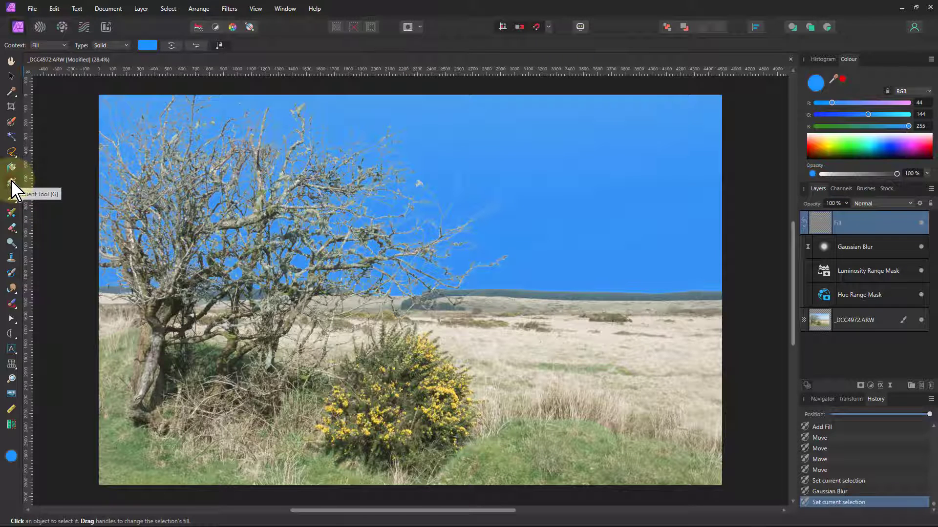
mouse_move(442, 96)
mouse_down()
mouse_move(454, 101)
mouse_move(444, 95)
mouse_move(442, 296)
mouse_up()
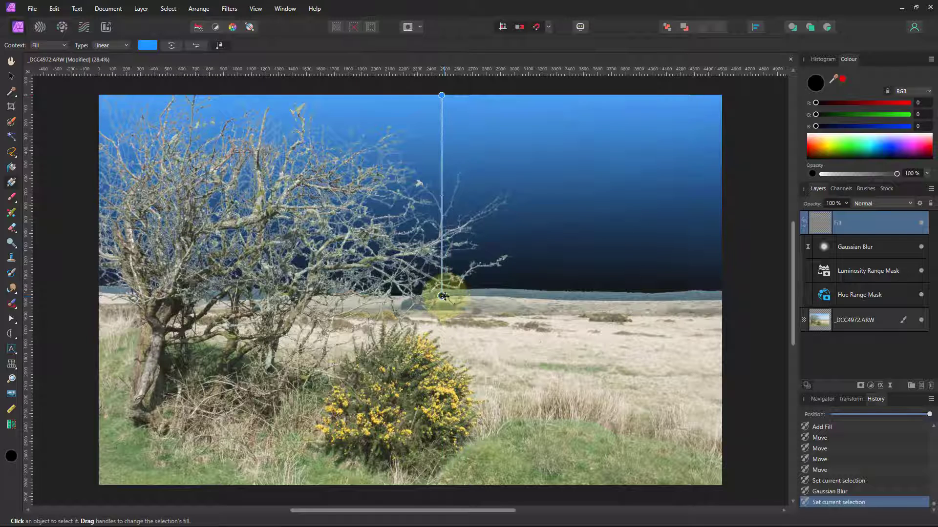
Set the gradient's upper stop to a slightly lighter blue, RGB 60, 164, 255
click(442, 96)
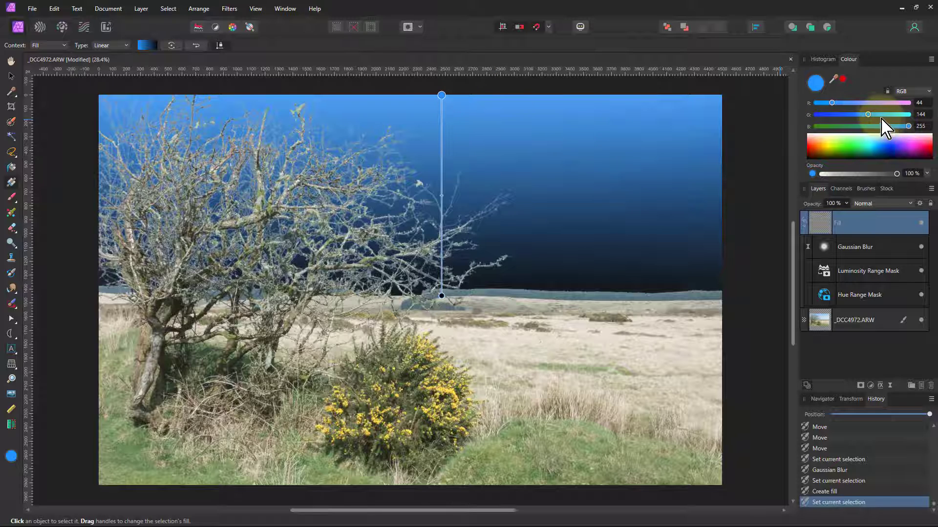
click(882, 151)
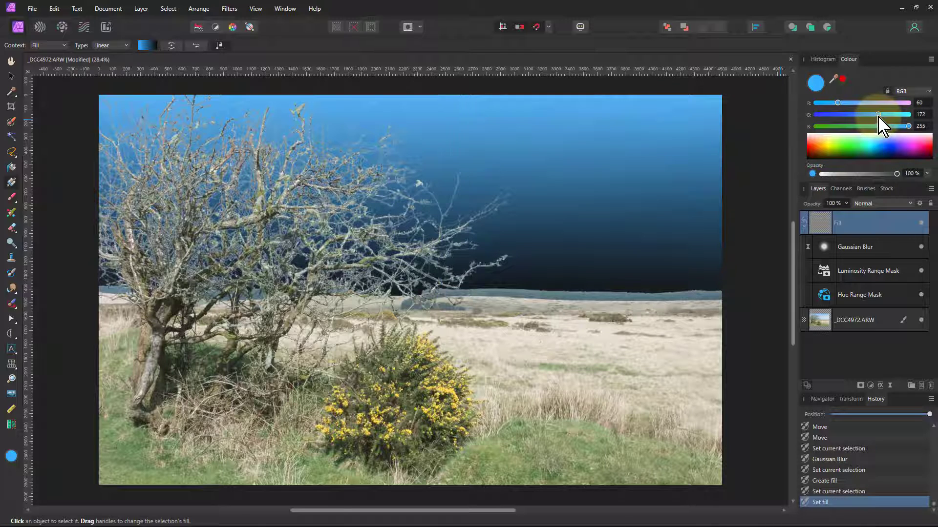
click(876, 117)
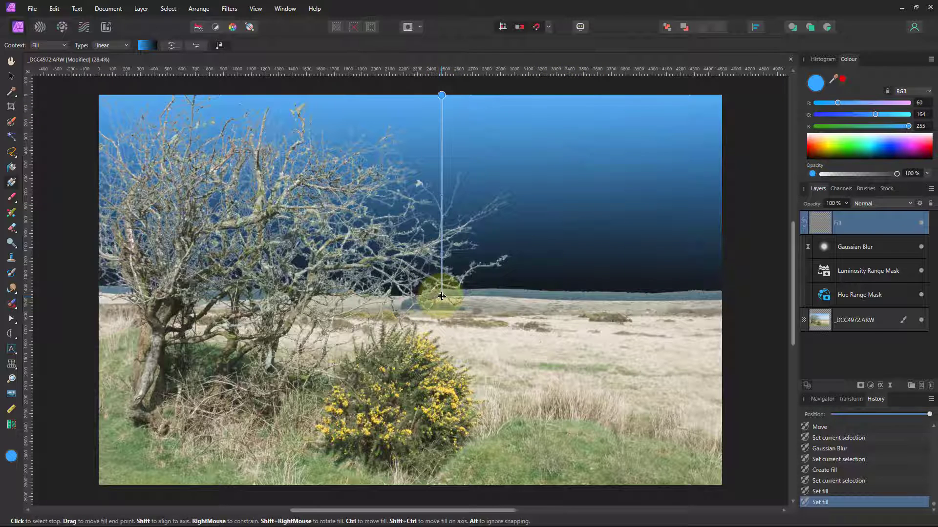
Set the gradient's horizon stop to a pale blue, RGB 183, 224, 255
click(442, 297)
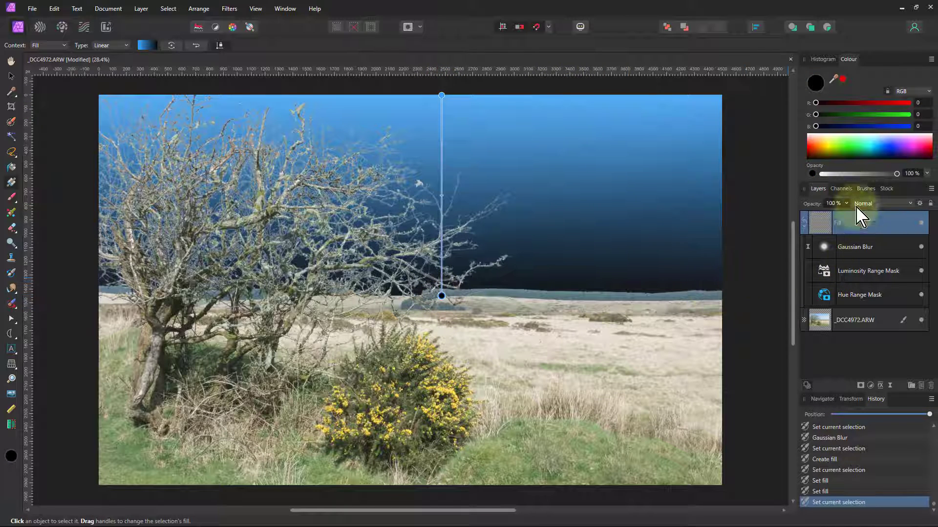
click(879, 145)
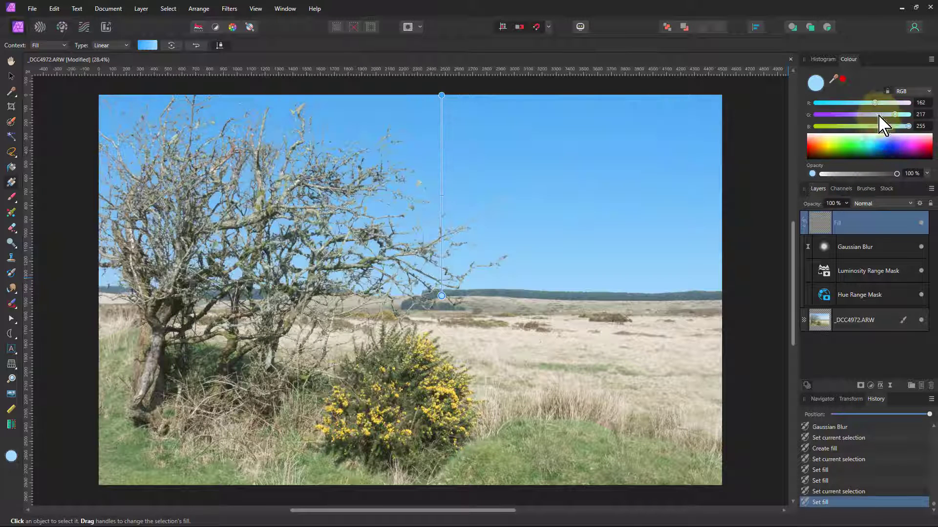
drag(889, 116, 861, 106)
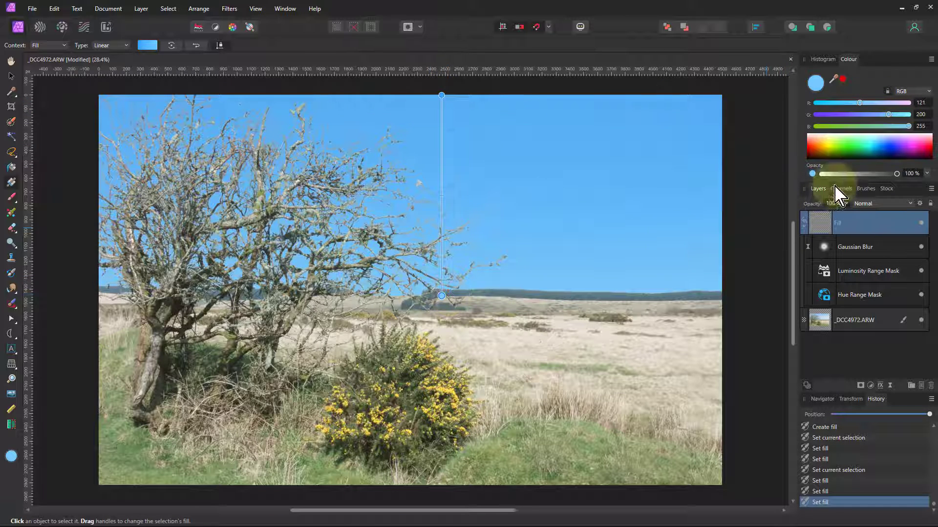
drag(894, 116, 882, 103)
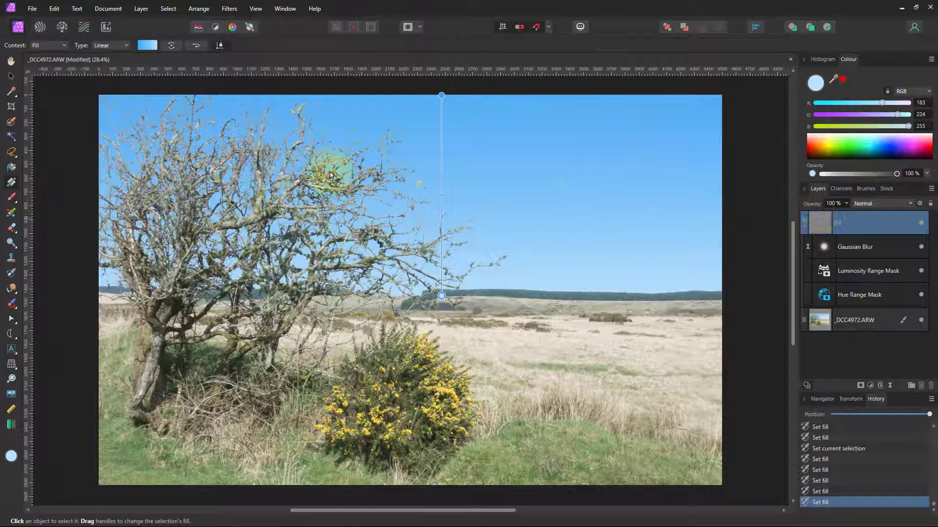
Compare the branch edges close up with the Fill layer hidden and shown, leaving it visible
click(11, 61)
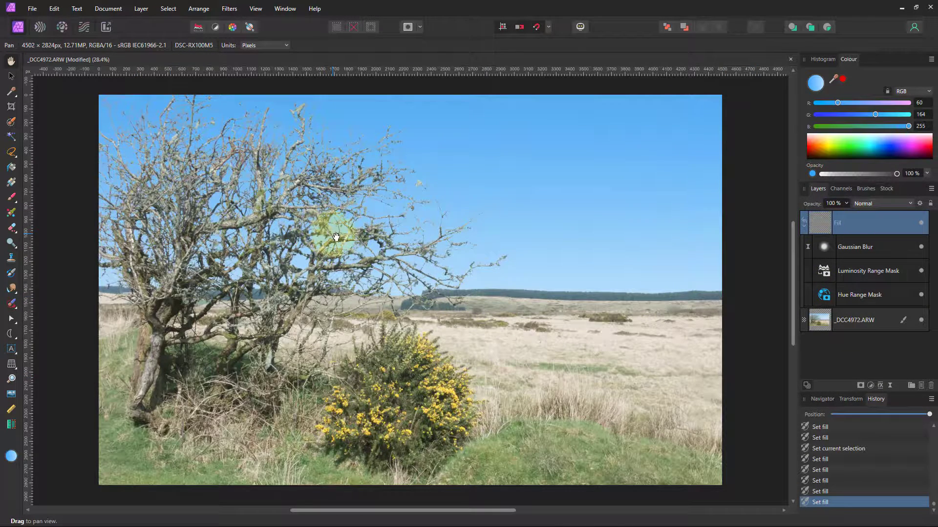
scroll(336, 237, up, 10)
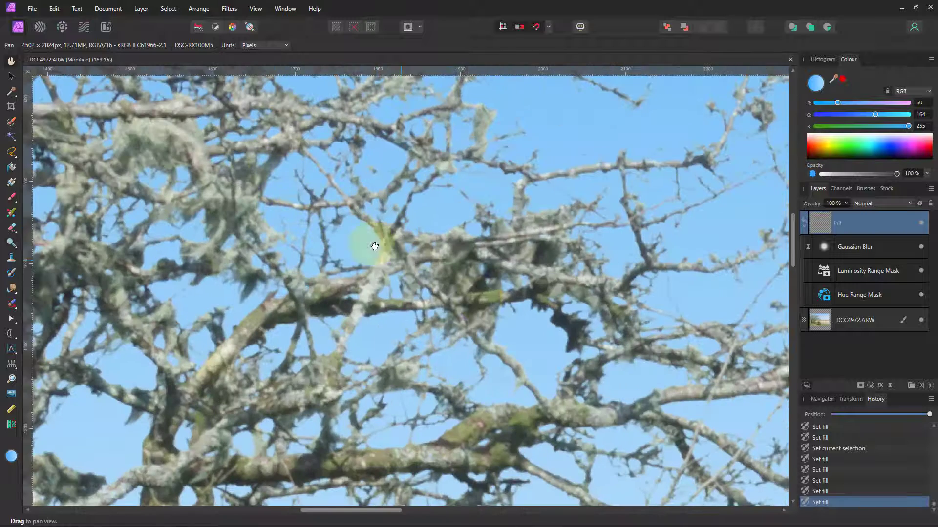
click(922, 224)
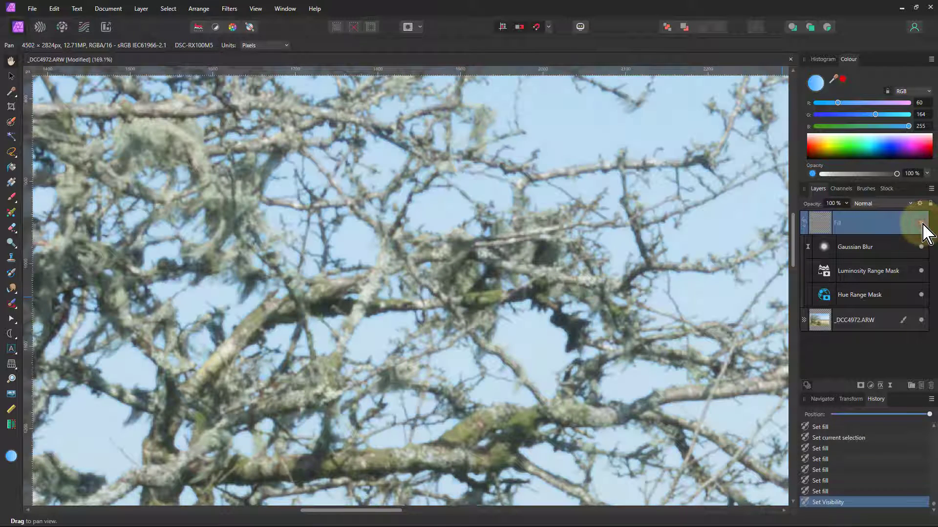
click(922, 224)
click(922, 224)
click(922, 224)
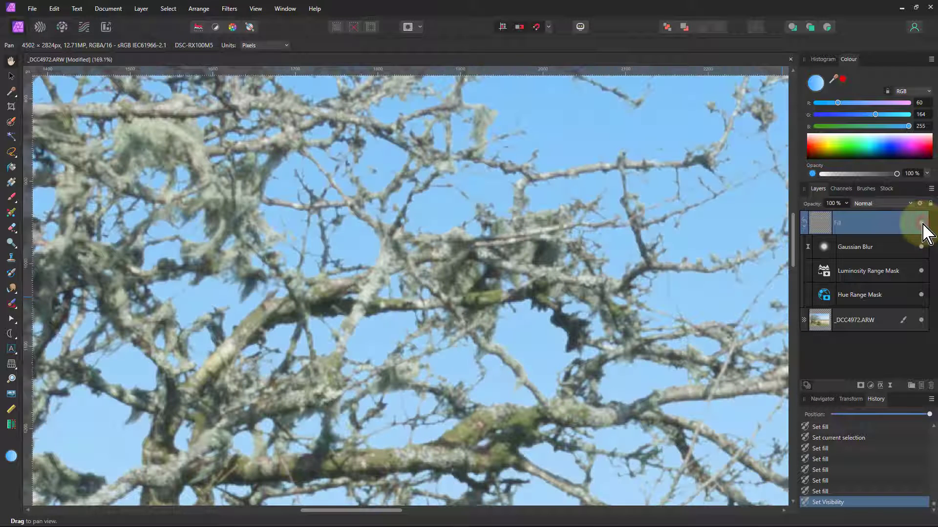
Reshape the Luminosity Range Mask curve to start nearer the midpoint, replacing its upper node with a lower one for a gentler bend
double_click(825, 276)
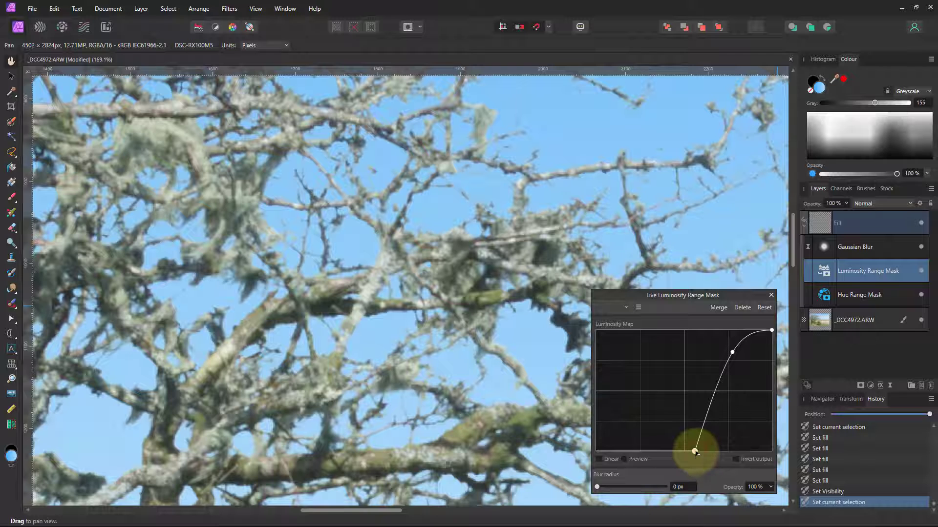
mouse_move(695, 454)
mouse_down()
mouse_move(665, 458)
mouse_move(690, 454)
mouse_up()
click(735, 365)
drag(735, 355, 698, 463)
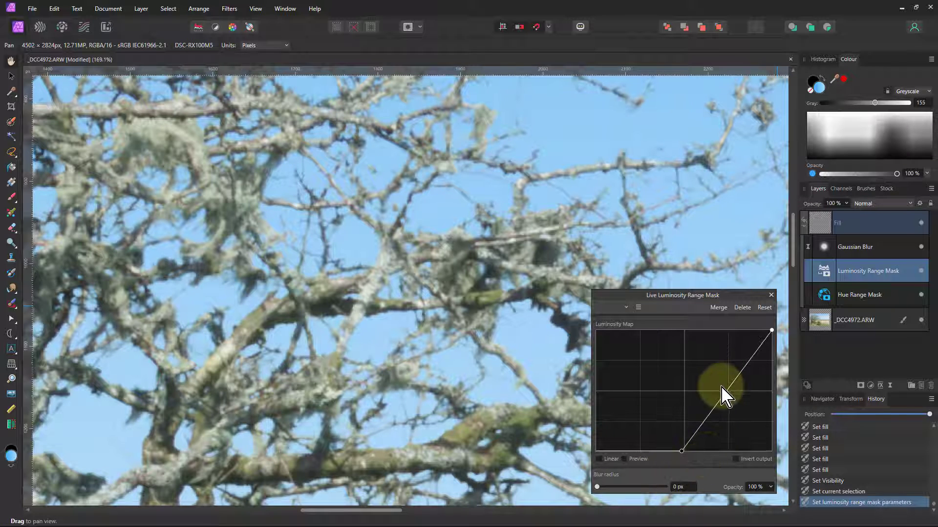
drag(728, 392, 723, 372)
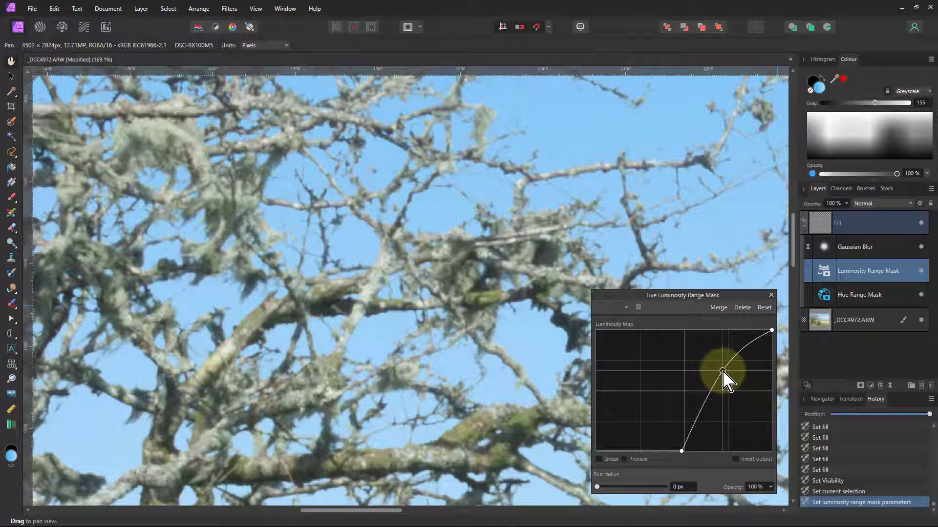
click(771, 295)
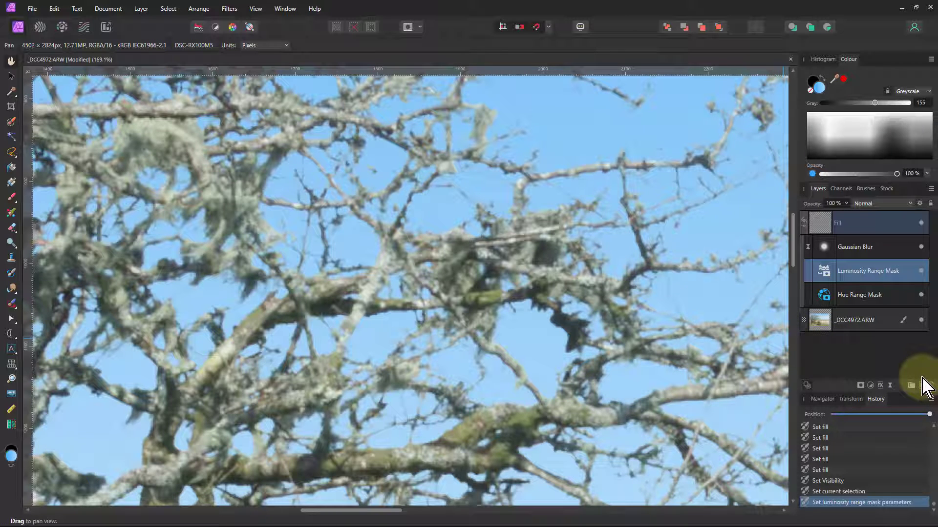
Add a live Unsharp Mask as a new layer above the photo layer, and view the Assistant settings for adding filters
key(ctrl+0)
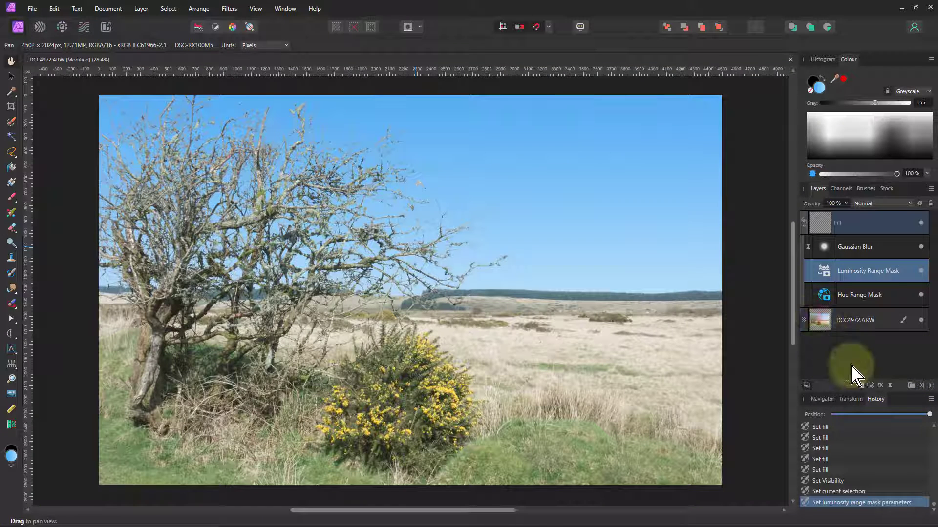
click(851, 374)
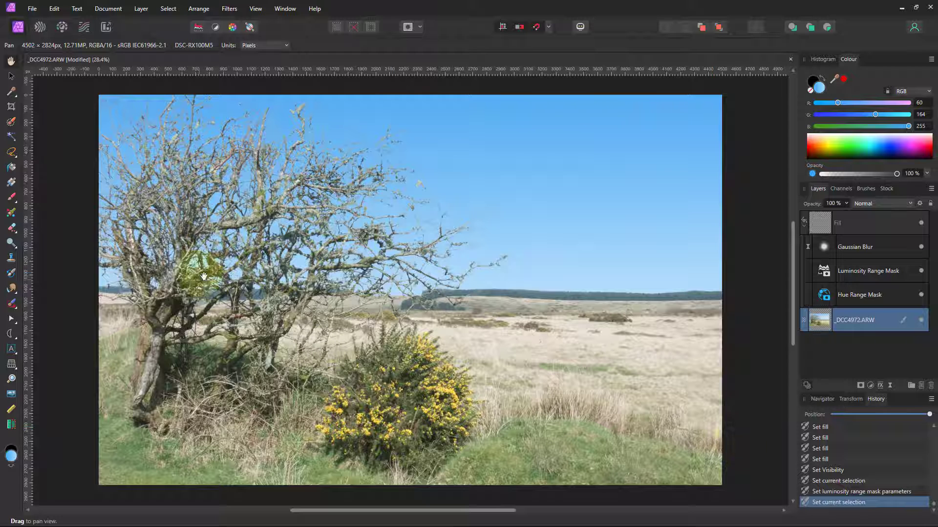
click(890, 386)
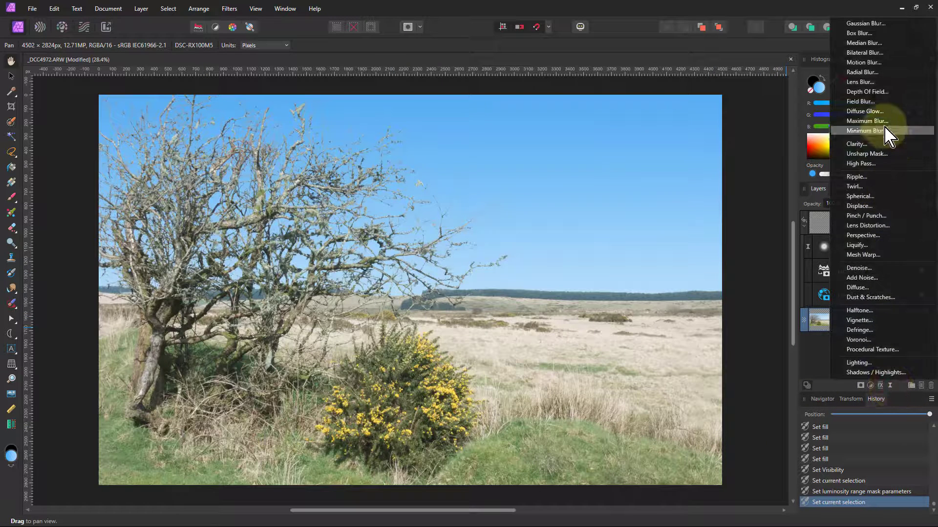
click(867, 154)
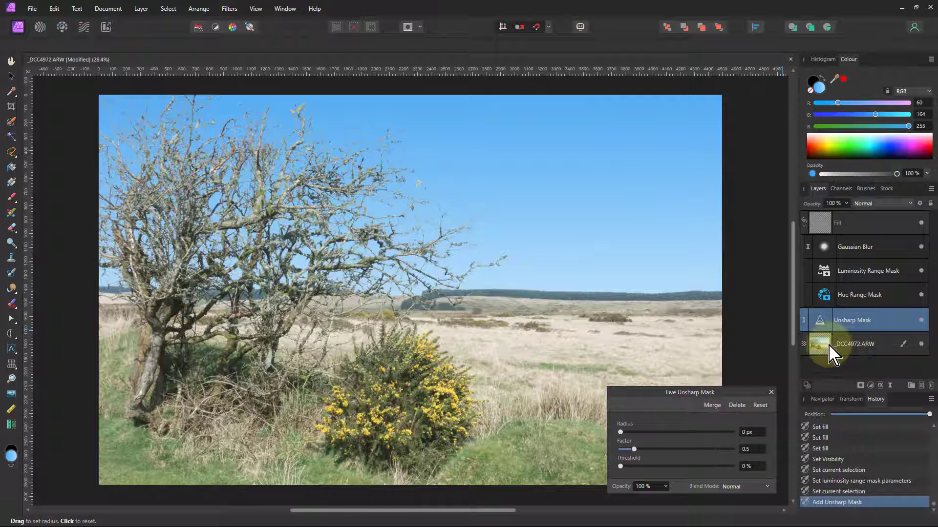
click(581, 26)
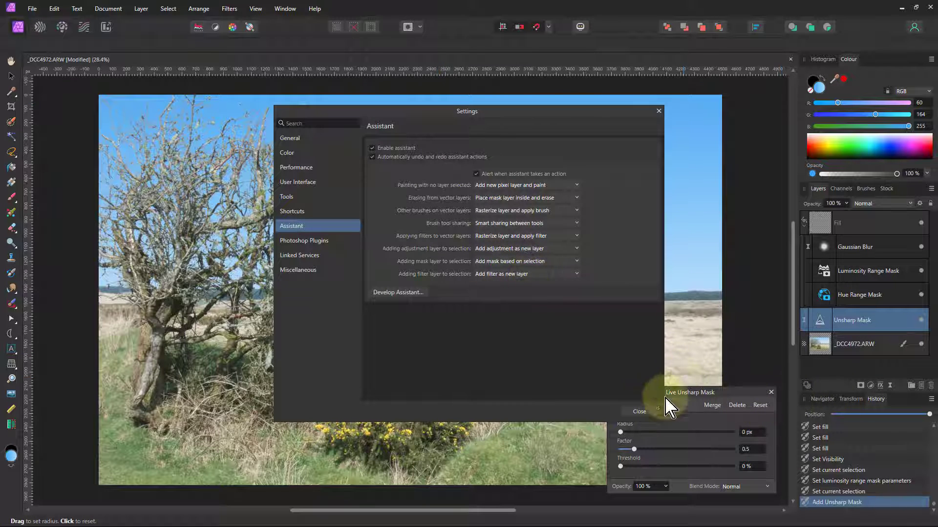
click(640, 413)
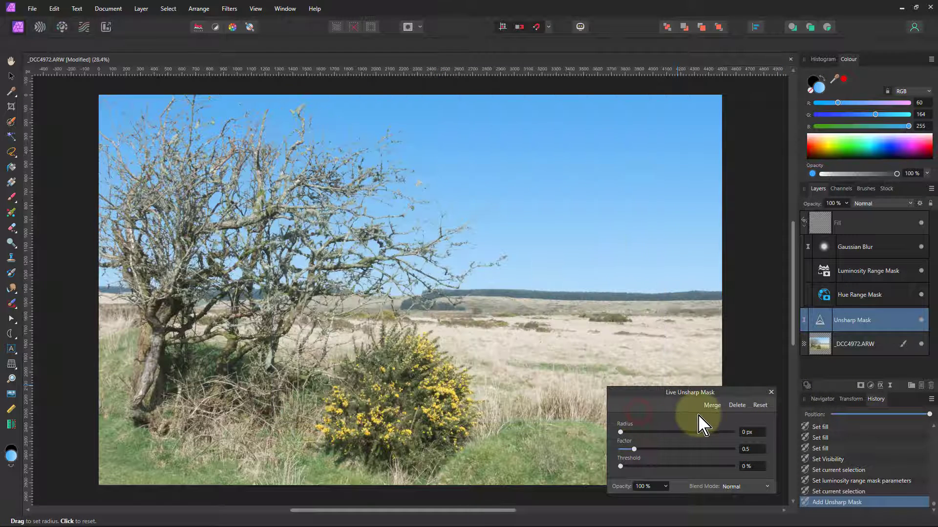
Set the Unsharp Mask's radius to 0.7 px and its factor to about 1.635, judging the effect on the branches
drag(621, 433, 655, 459)
click(634, 449)
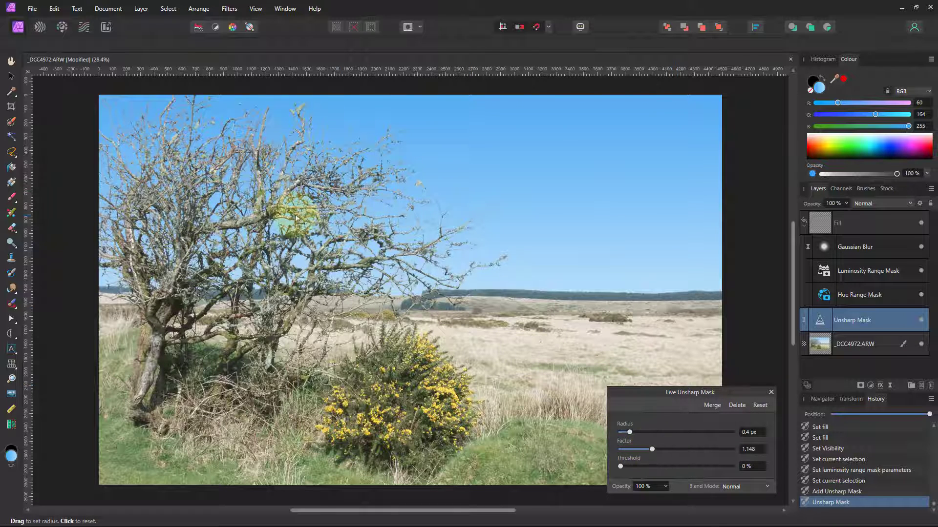
scroll(316, 207, up, 6)
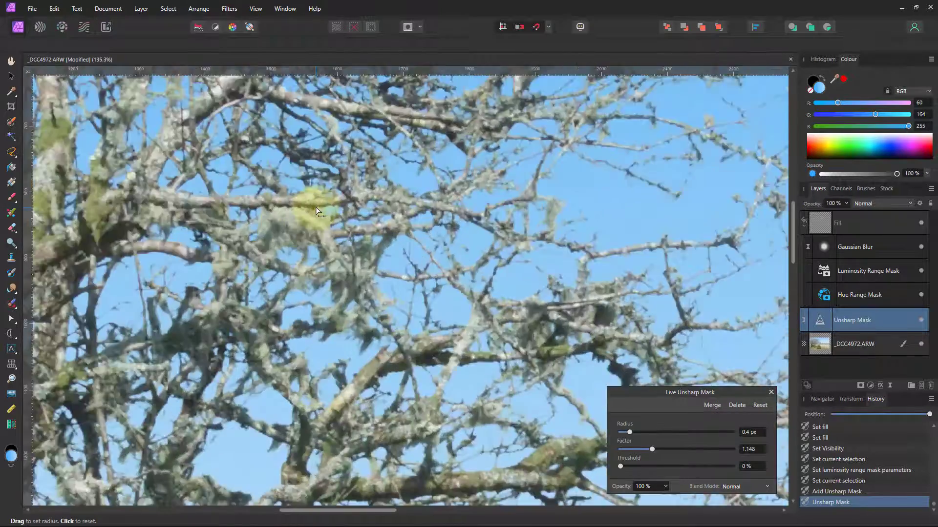
scroll(316, 207, up, 1)
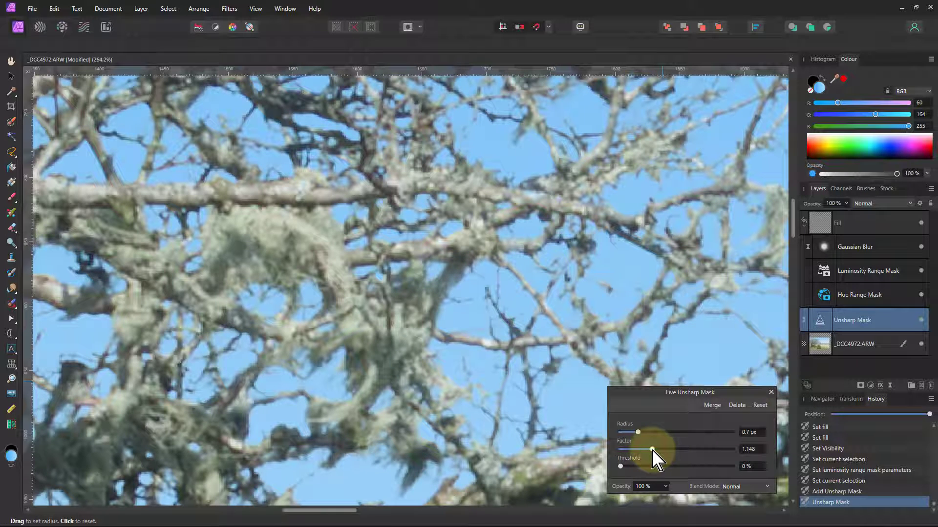
drag(659, 450, 668, 452)
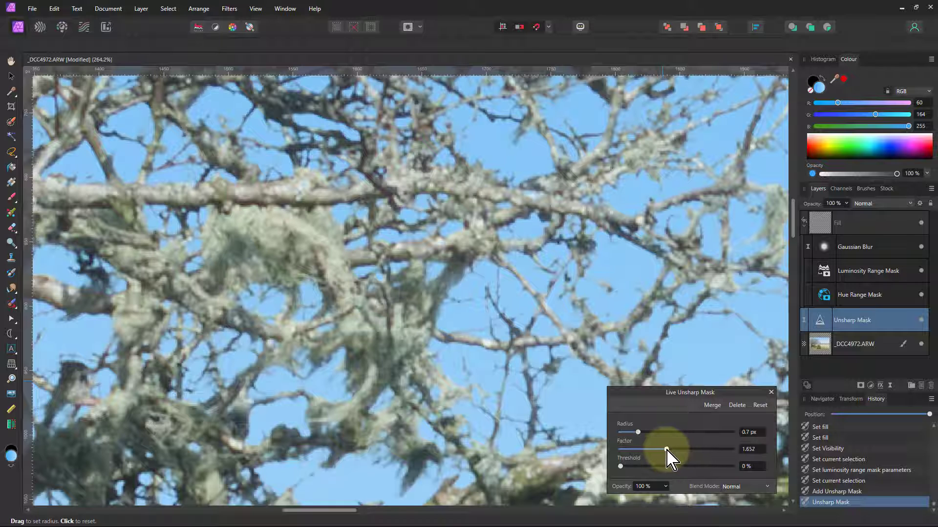
Compare the photo with the Unsharp Mask and the Fill layer toggled off and on, leaving both visible
click(921, 321)
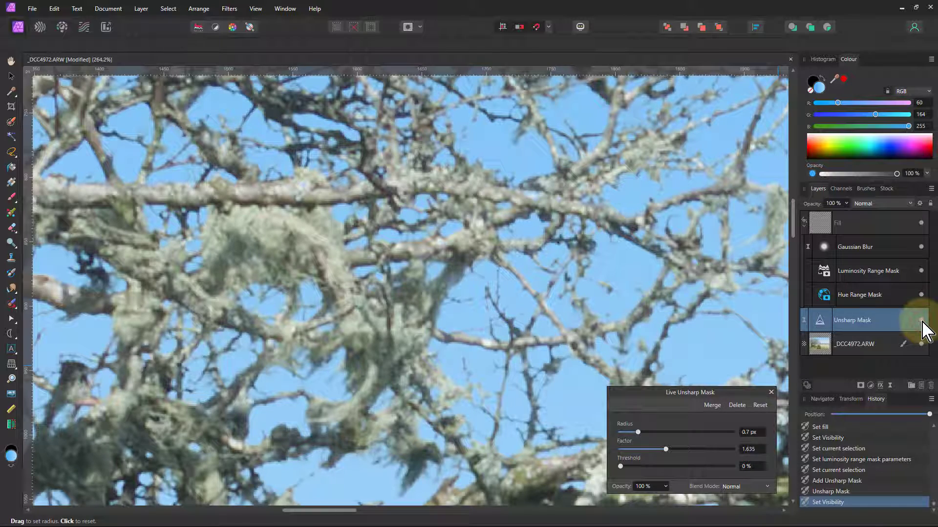
key(ctrl+0)
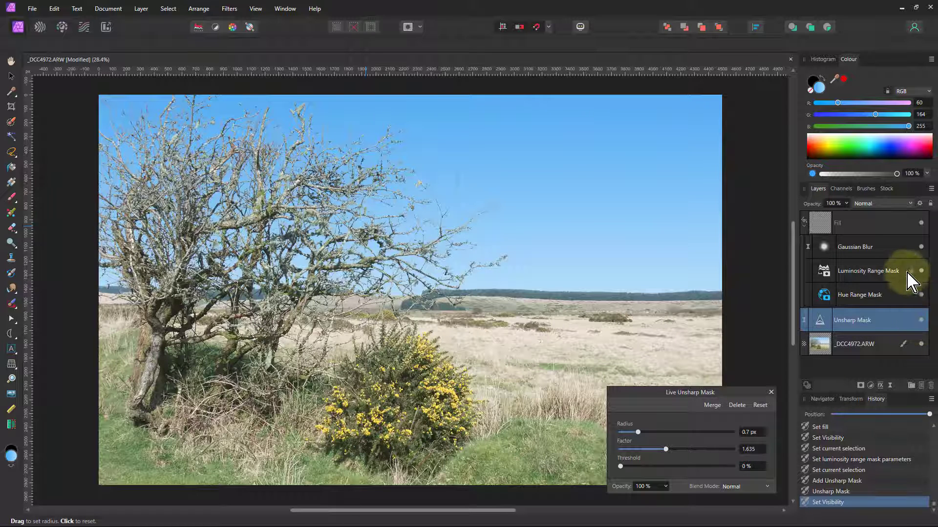
click(771, 393)
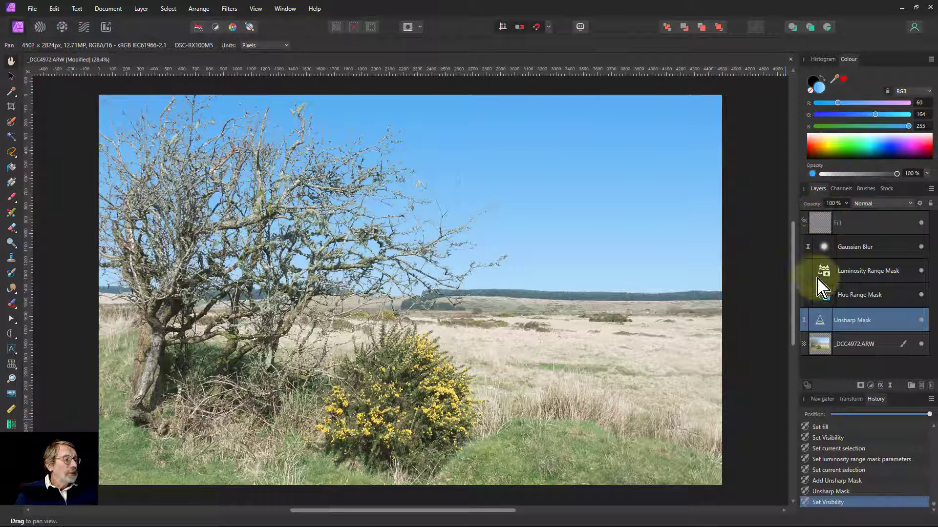
click(922, 223)
click(921, 223)
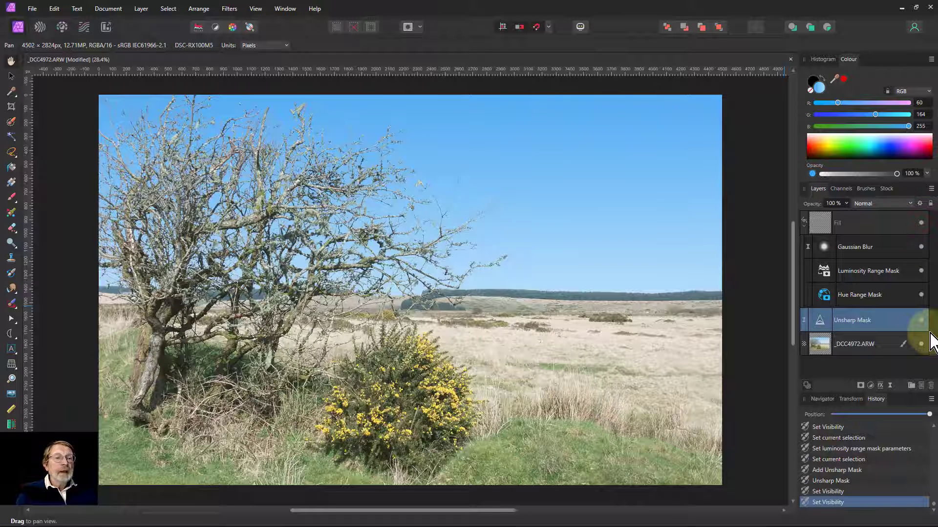